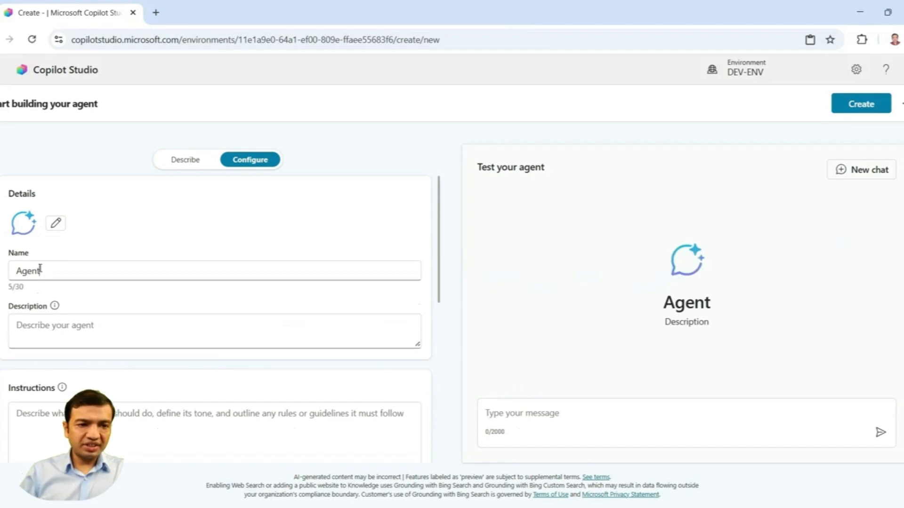
Step: Start creating a new agent and name it "Store Hours"
left_click(17, 269)
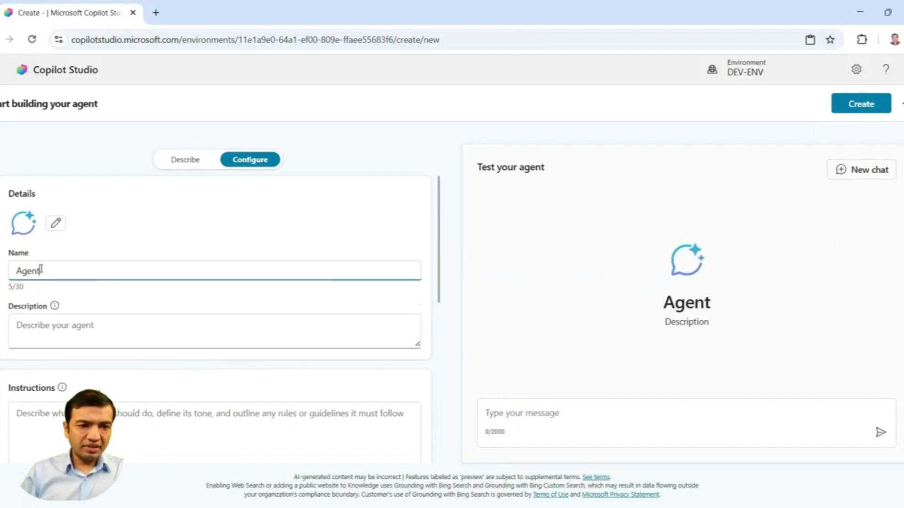
double_click(17, 269)
type("Store Hours")
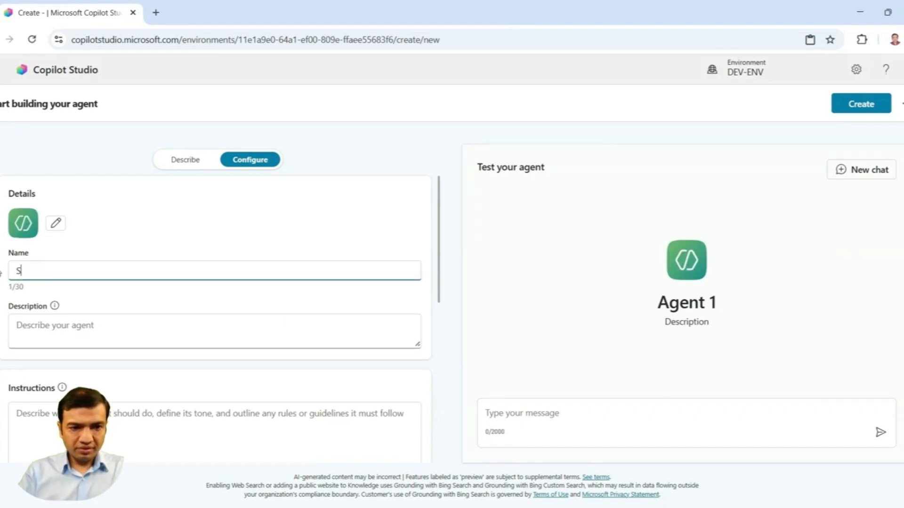
Step: Describe the agent as "Provide Store Hours to user based on store location" and create the agent
left_click(29, 333)
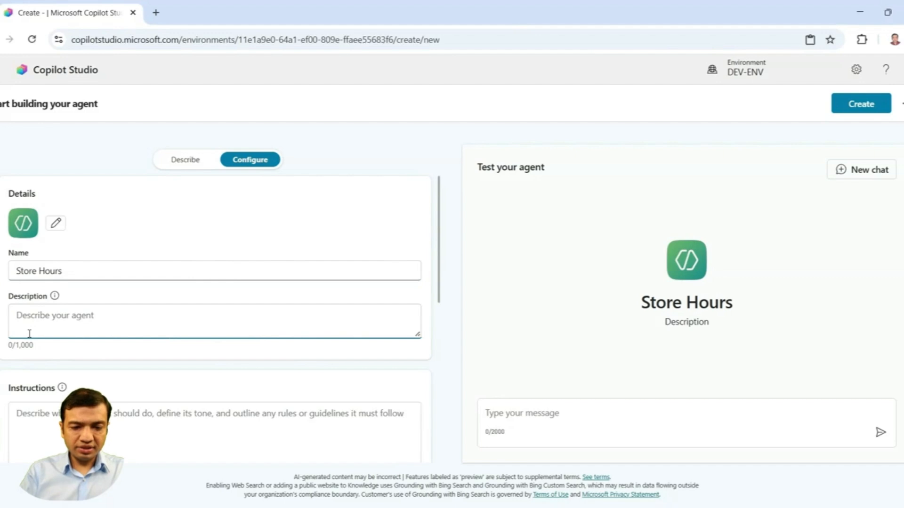
type("Provide S")
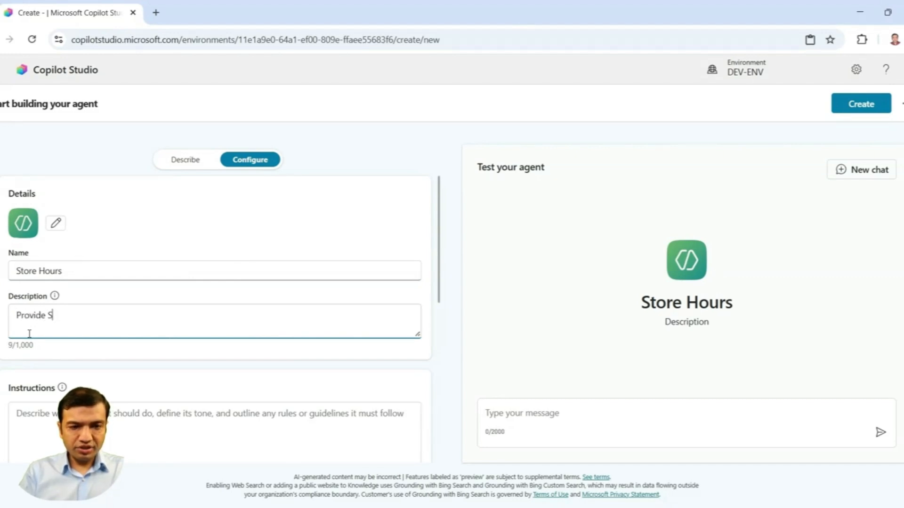
type("tore Hours")
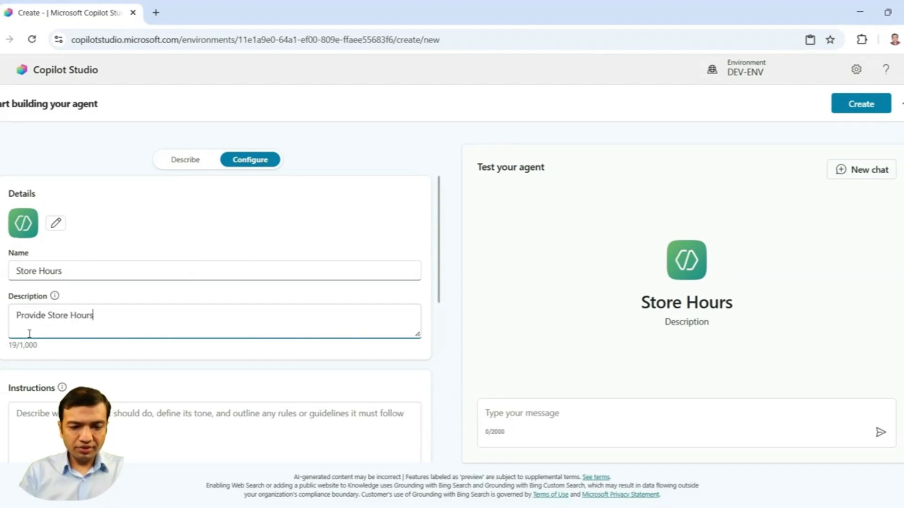
type(" to user ba")
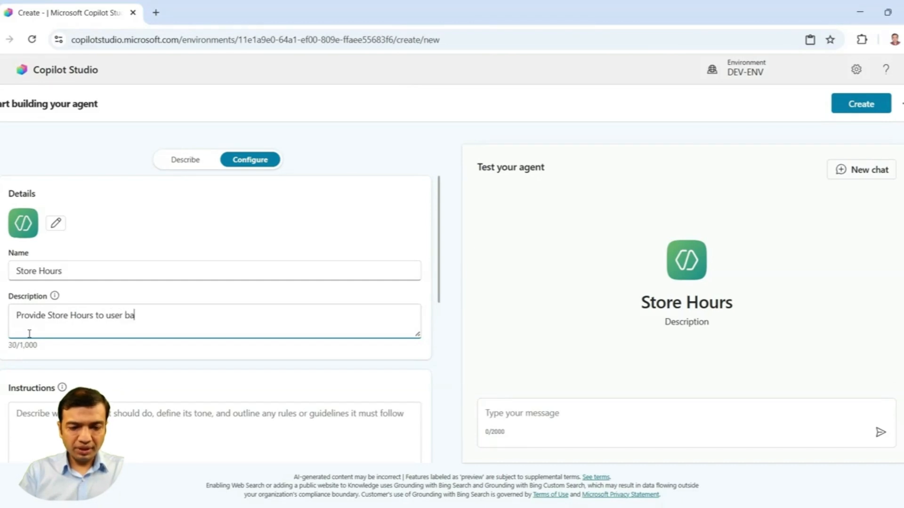
type("sed on stor")
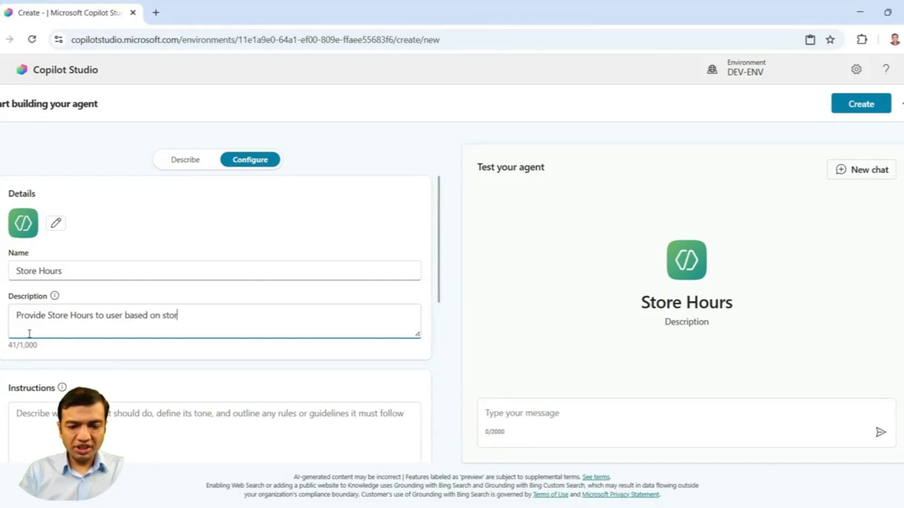
type("e location")
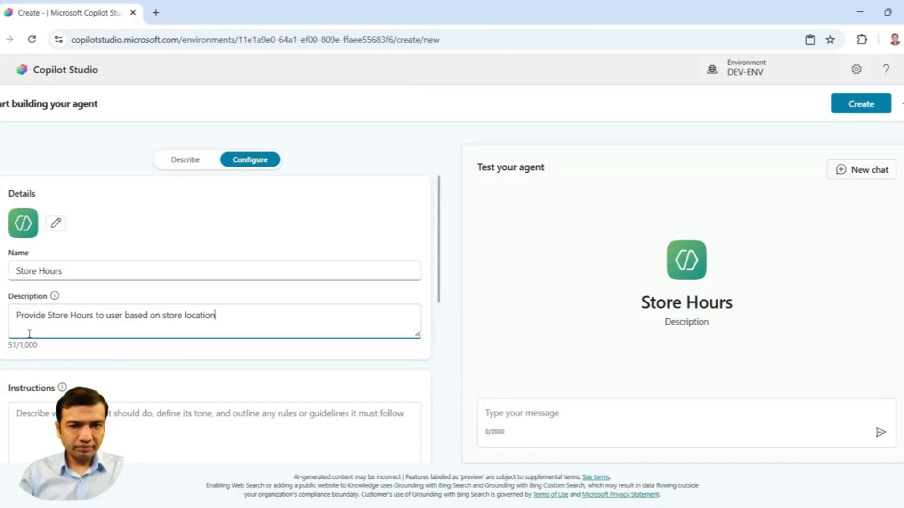
left_click(861, 104)
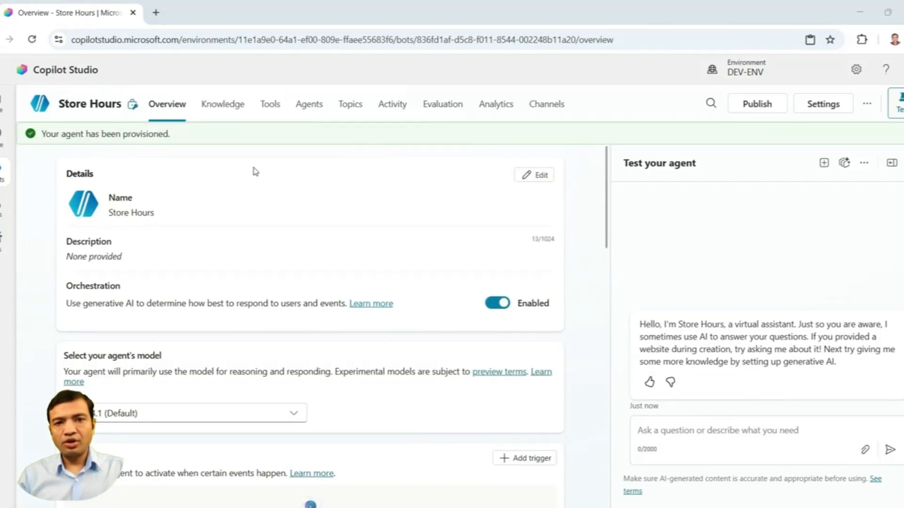
Step: Add a new topic to the agent and name it "Get Store Hours"
left_click(342, 113)
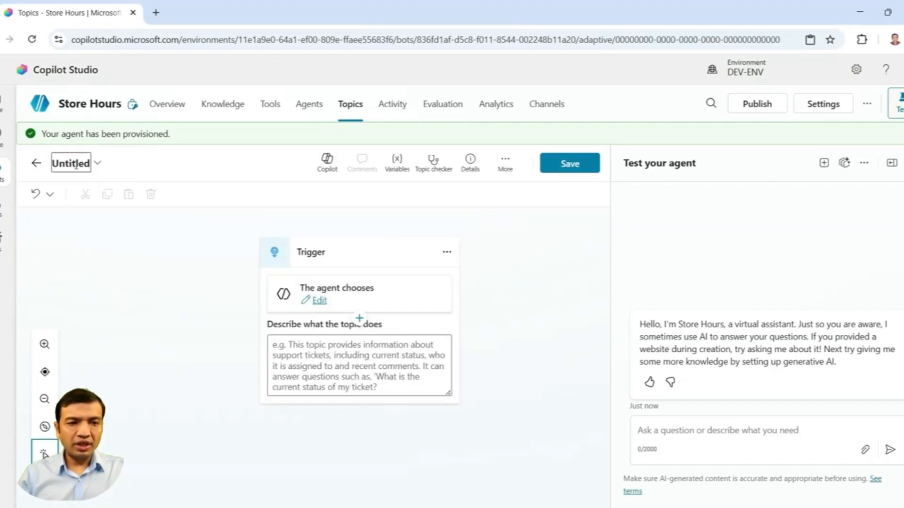
left_click(76, 165)
key("BackSpace")
type("Get Store Hours")
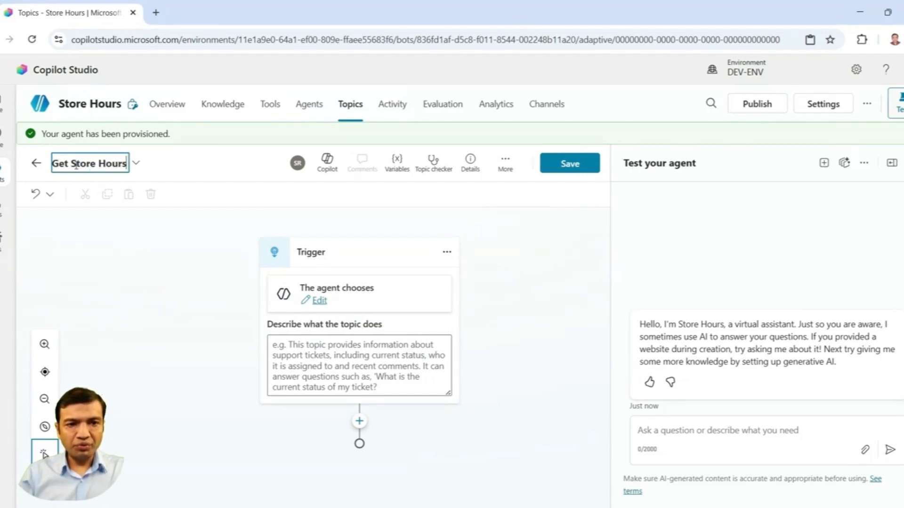
Step: Describe what the topic does as "Provide Store Hours to user based on store location" and save the topic
left_click(331, 360)
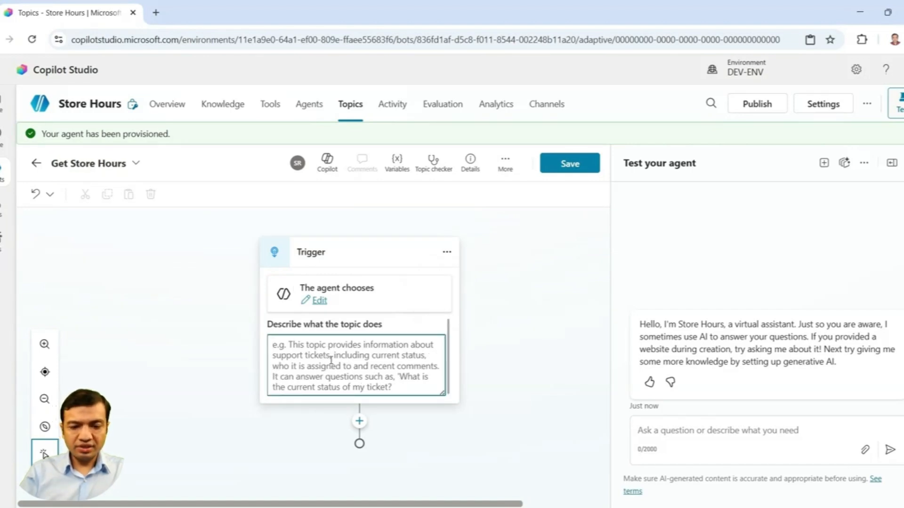
type("Provide S")
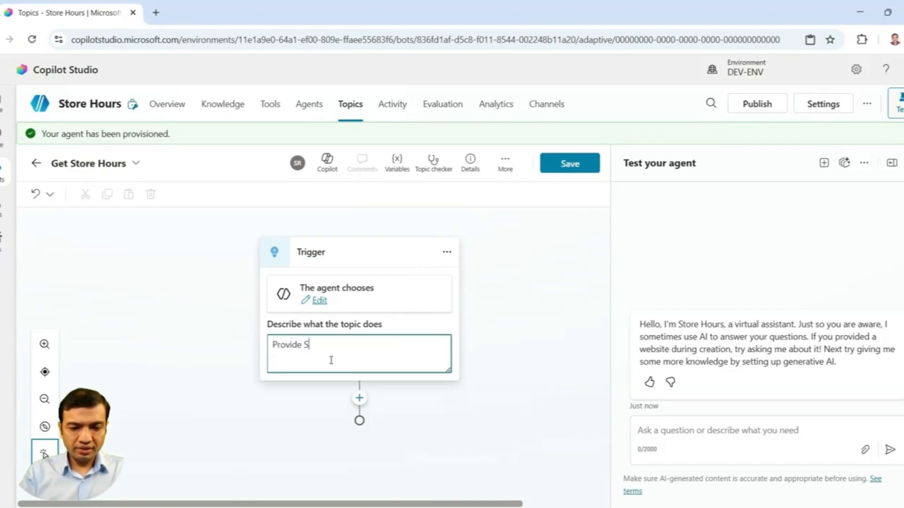
type("tore Ho")
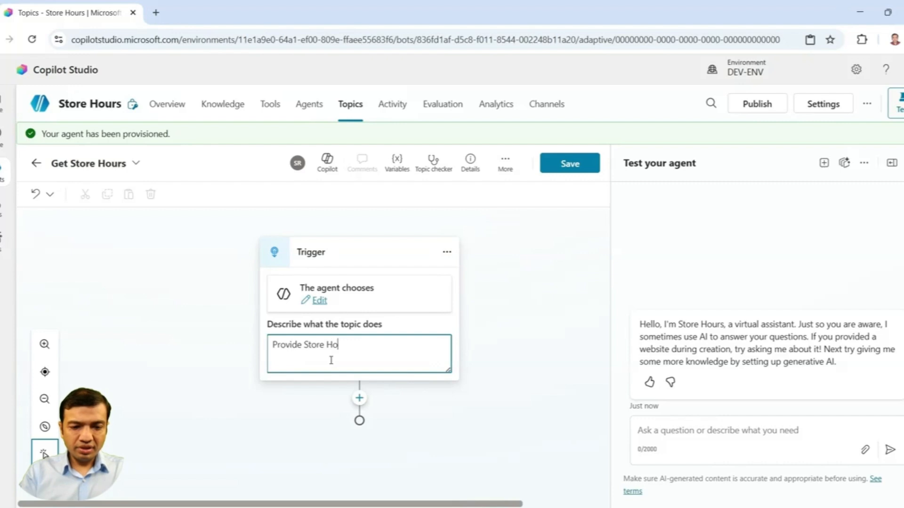
type("urs to user ")
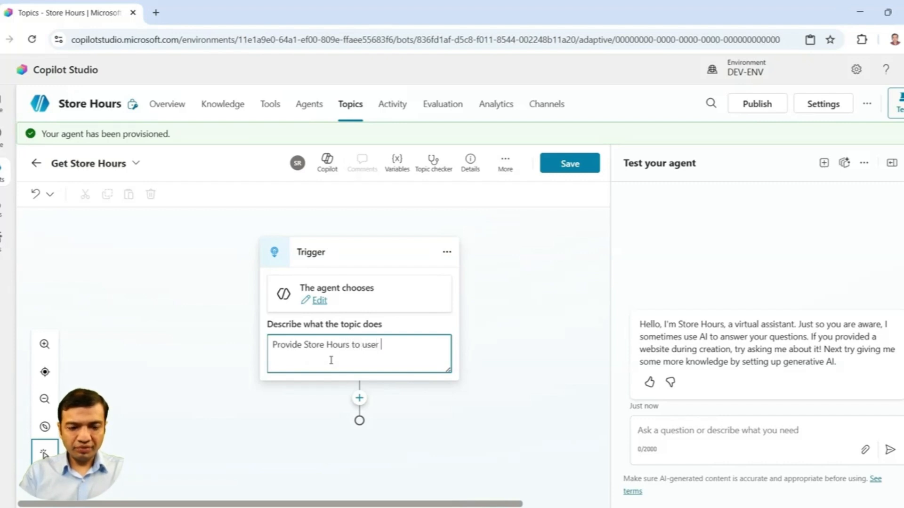
type("based on ")
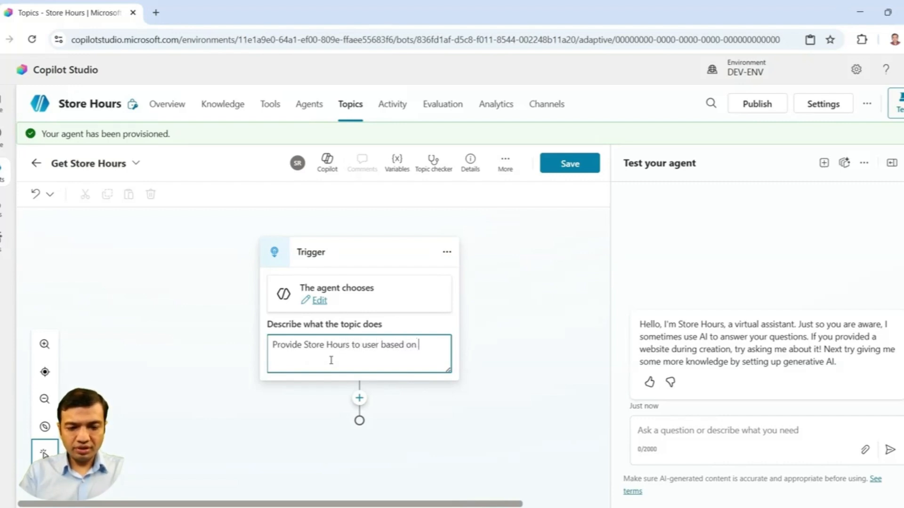
type("store location")
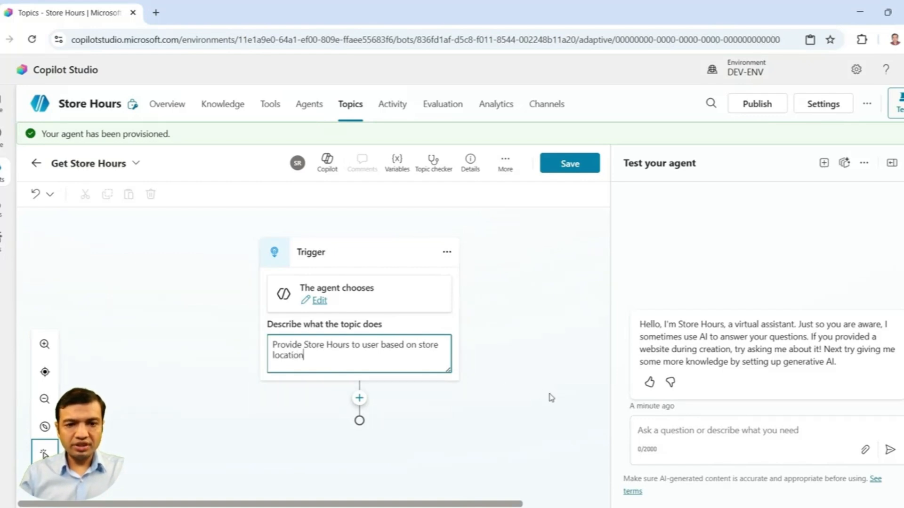
left_click(496, 387)
key("ctrl+s")
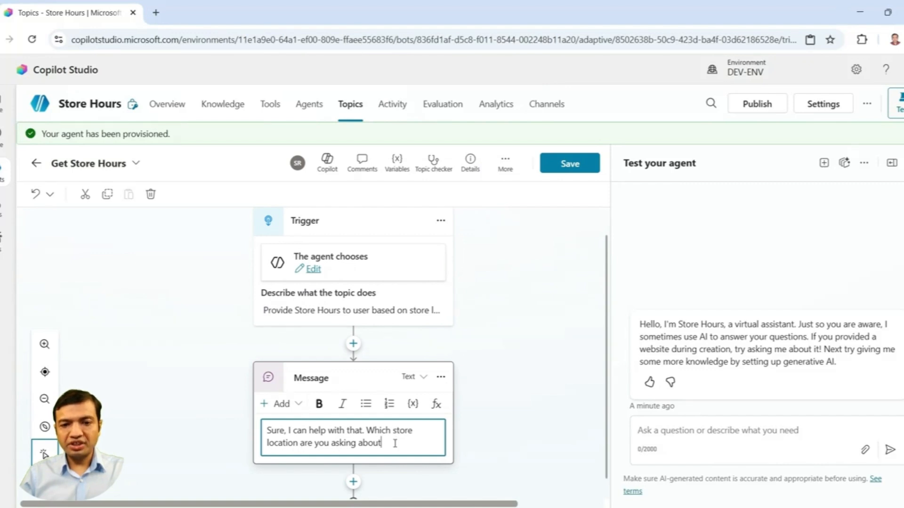
Step: Add a question node after the message asking "Please provide the store Location"
left_click(494, 343)
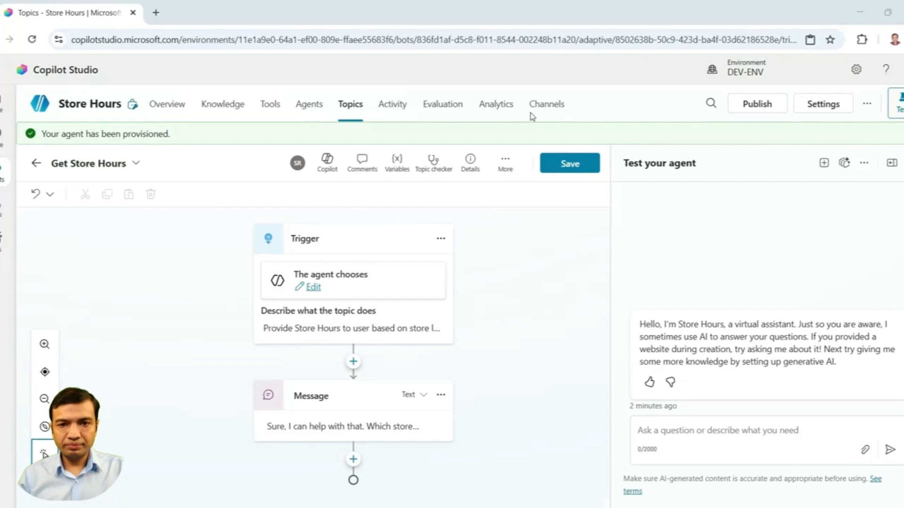
left_click(353, 459)
scroll(357, 466, "down", 3)
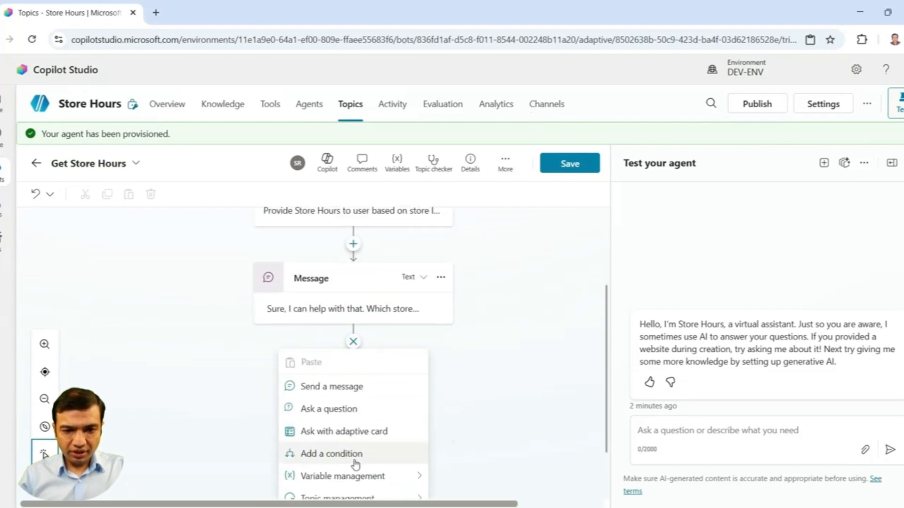
scroll(351, 438, "down", 2)
left_click(340, 333)
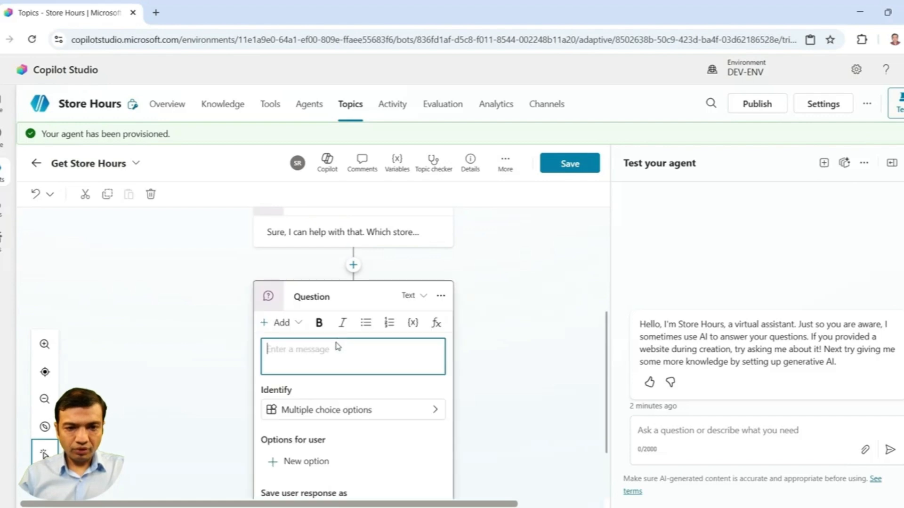
left_click(298, 349)
type("Please")
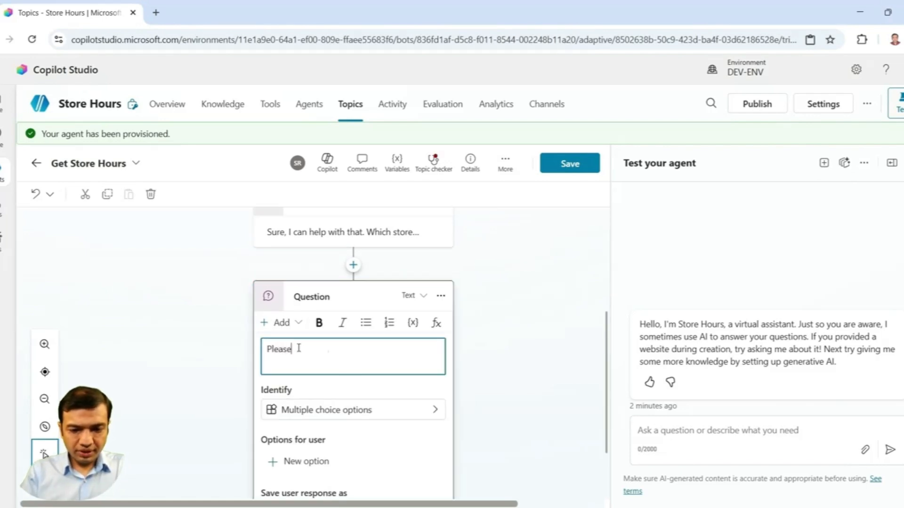
type(" provide the s")
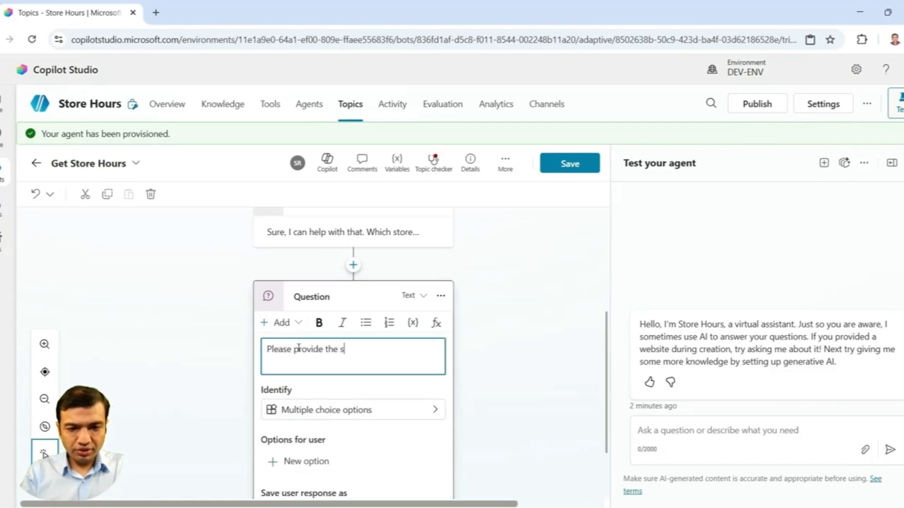
type("tore Location")
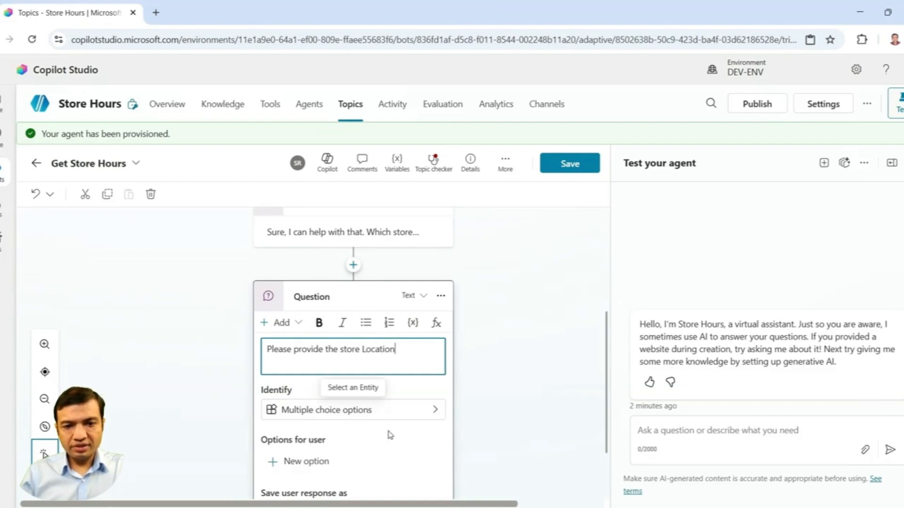
Step: Set the question to identify the user's entire response
scroll(390, 433, "down", 1)
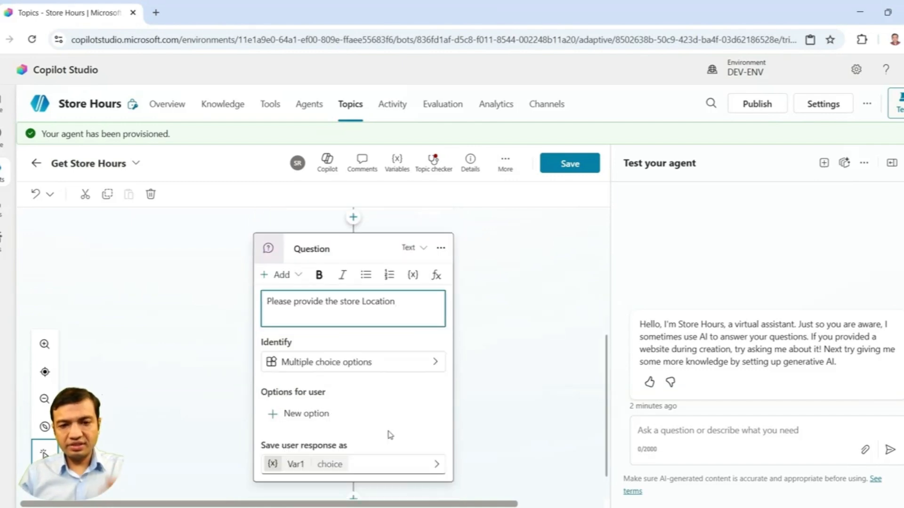
left_click(404, 367)
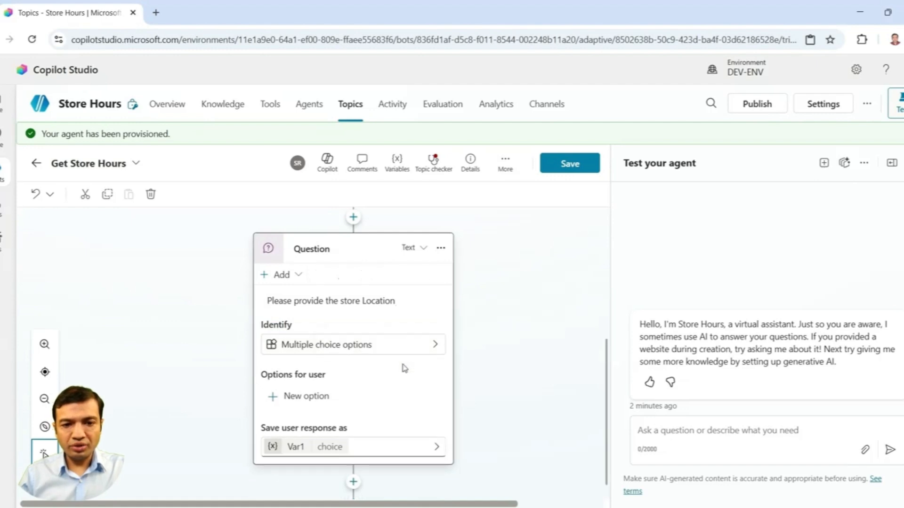
left_click(429, 348)
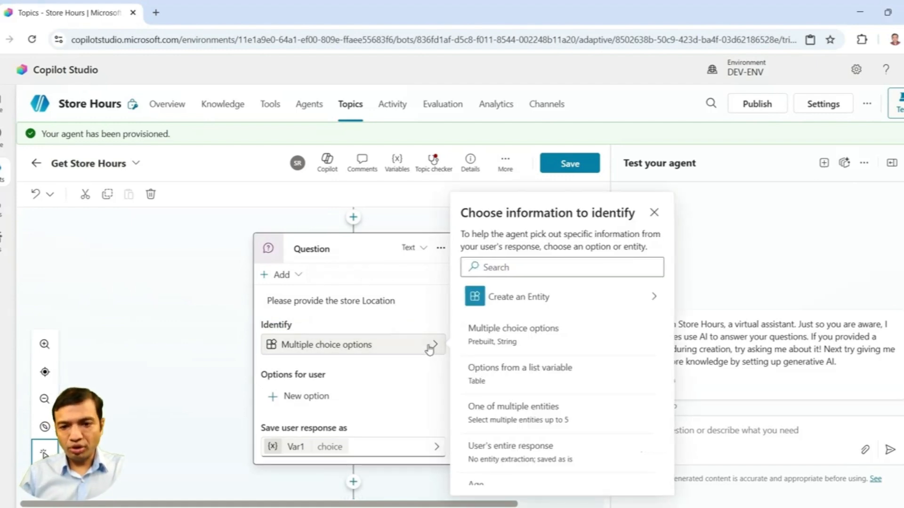
scroll(544, 428, "down", 1)
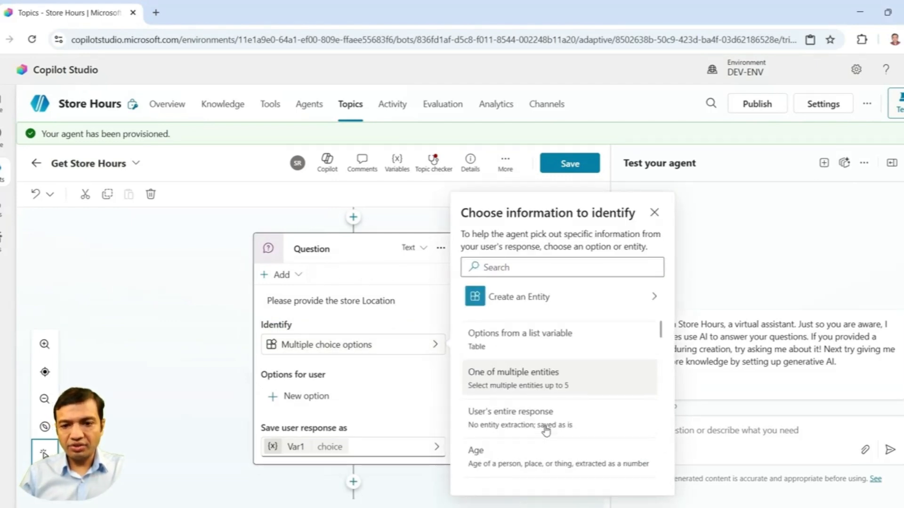
left_click(544, 425)
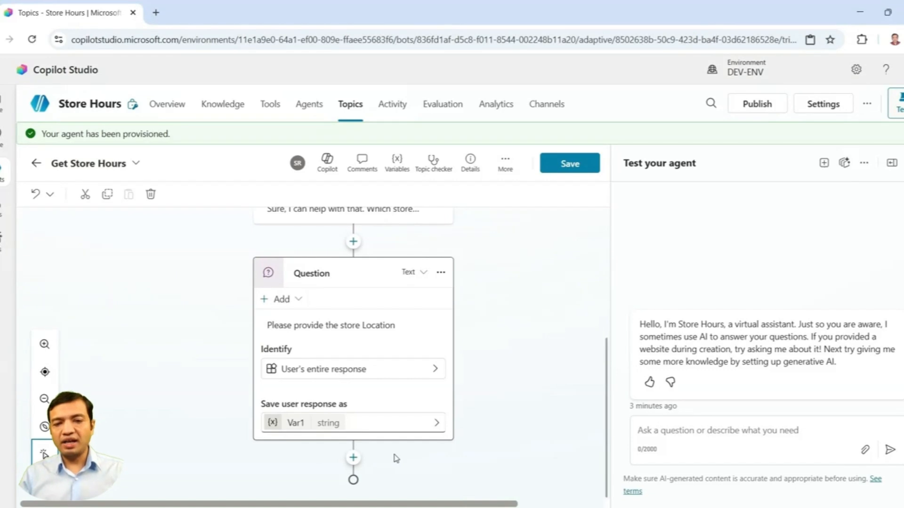
Step: Add a message node after the question reading "Store Hours for location" followed by the Var1 variable
left_click(353, 457)
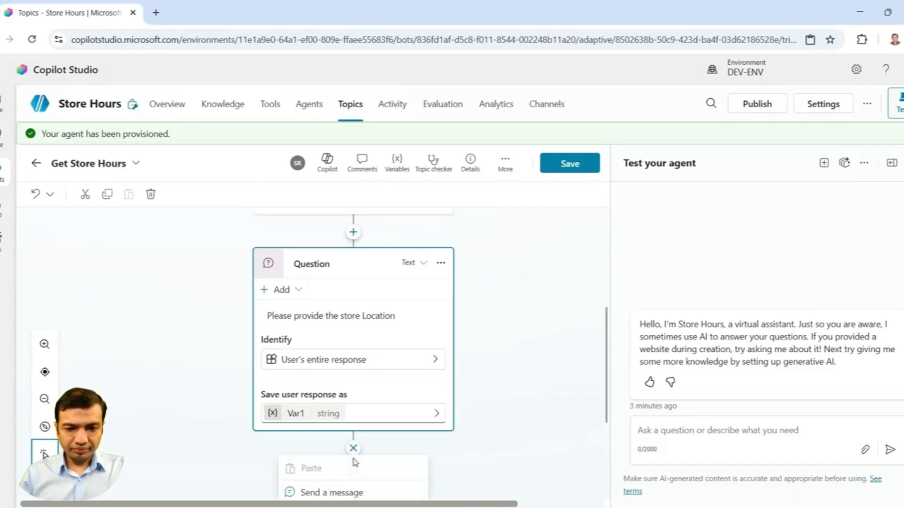
left_click(366, 493)
type("Store")
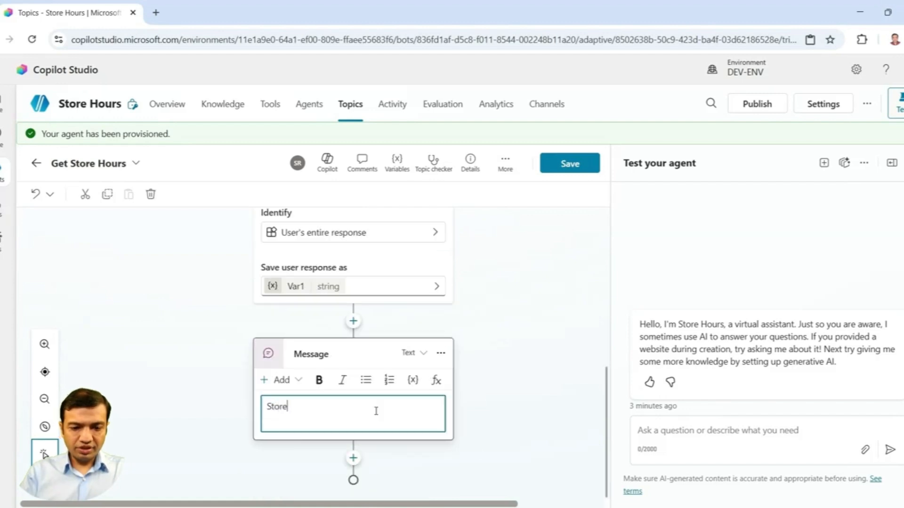
type(" Hours f")
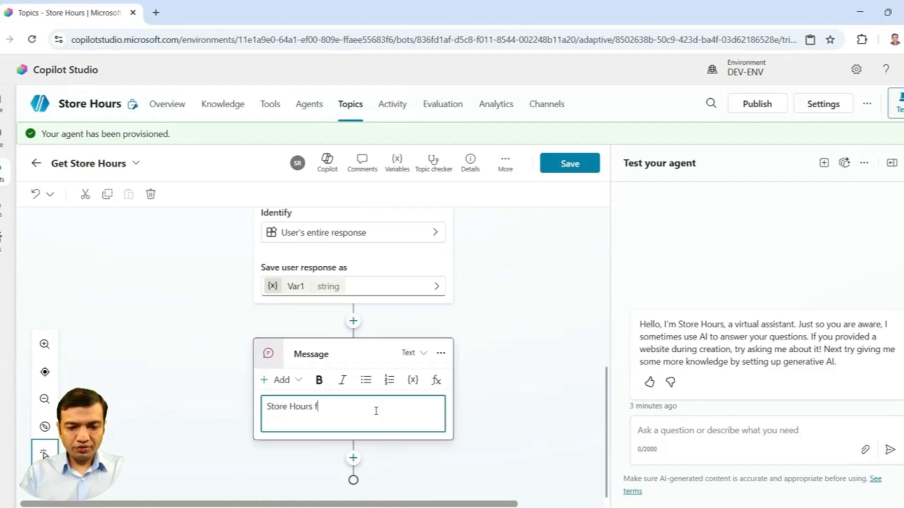
type("or location")
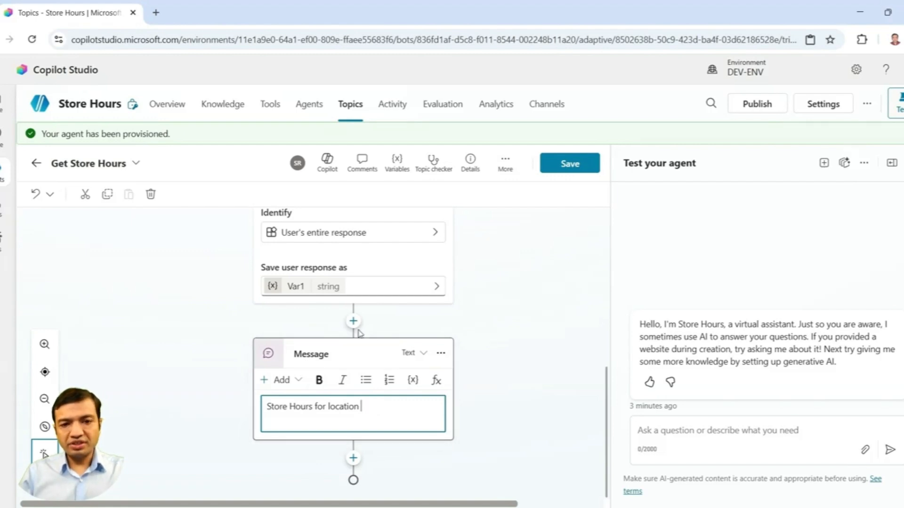
left_click(413, 380)
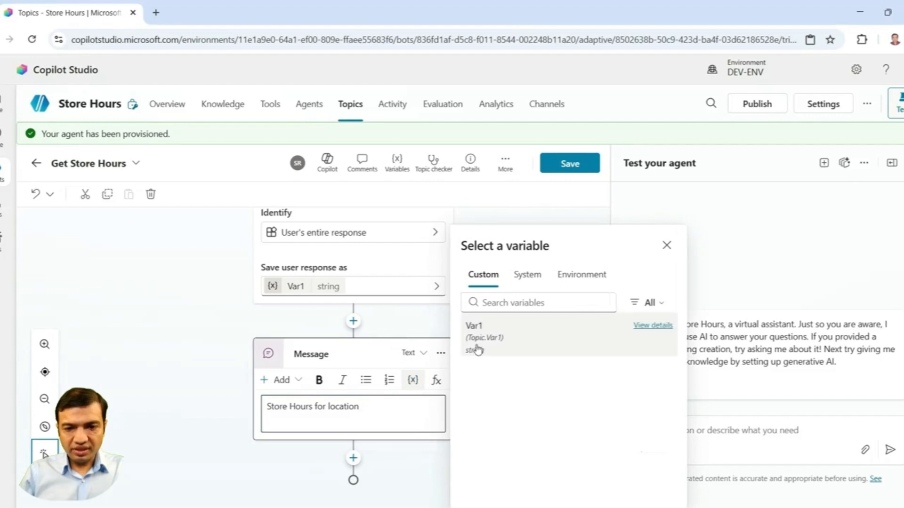
left_click(475, 348)
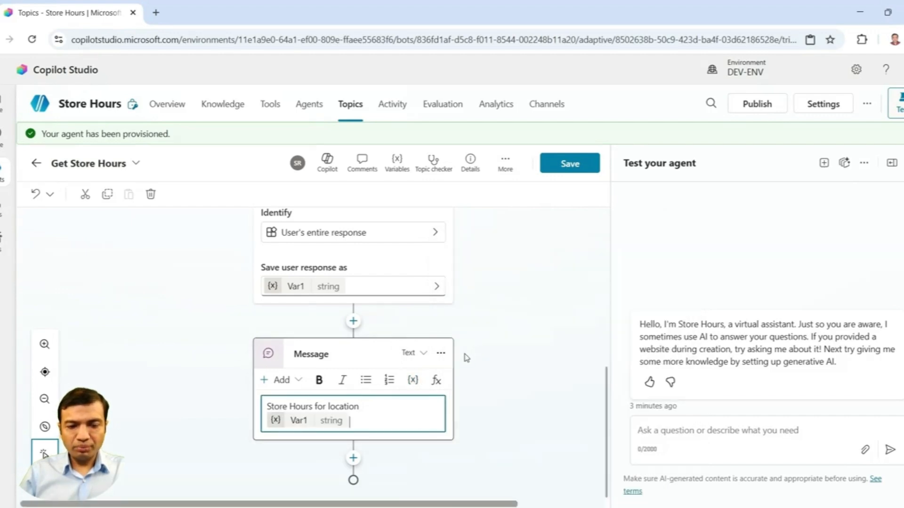
Step: Complete the message so it reads that the store hours are monday to Friday 9 AM to 9 PM and Saturday and Sunday 10 AM to 7 PM
left_click(371, 420)
type("are ")
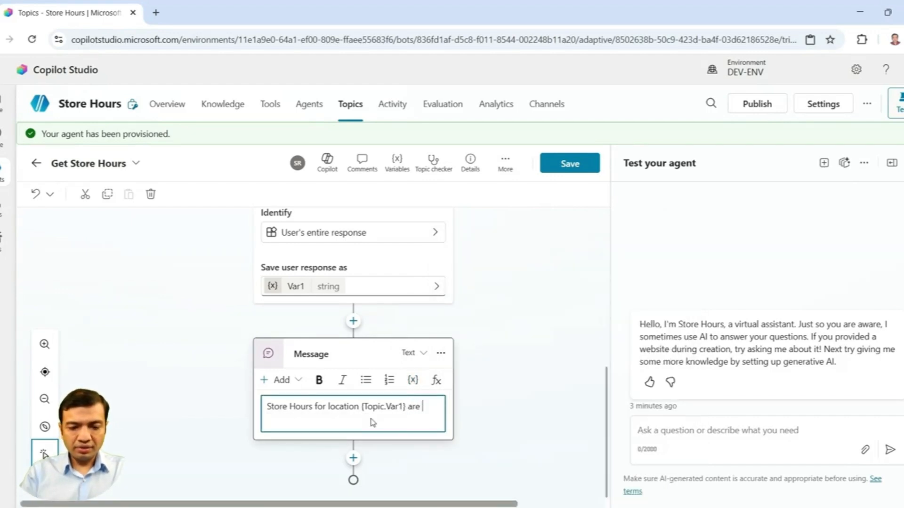
type("monday to F")
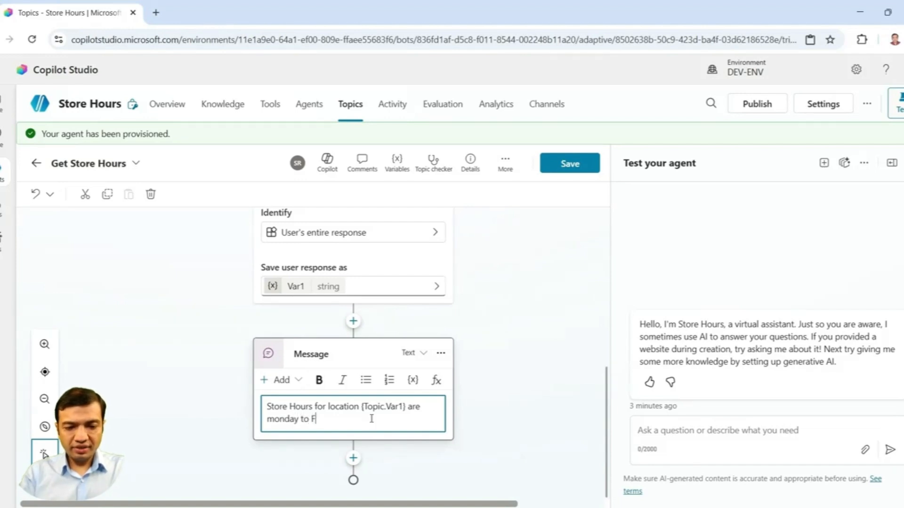
type("riday 9 ")
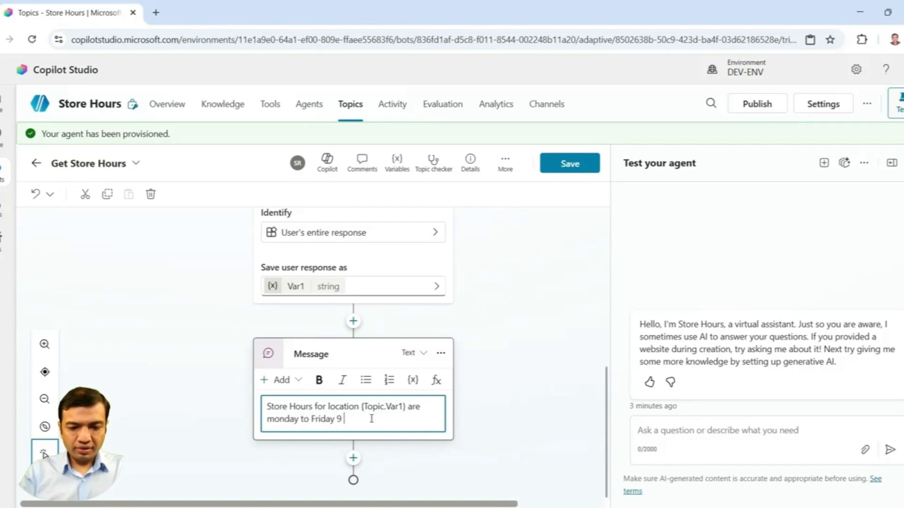
type("AM to 5 PM and Satur")
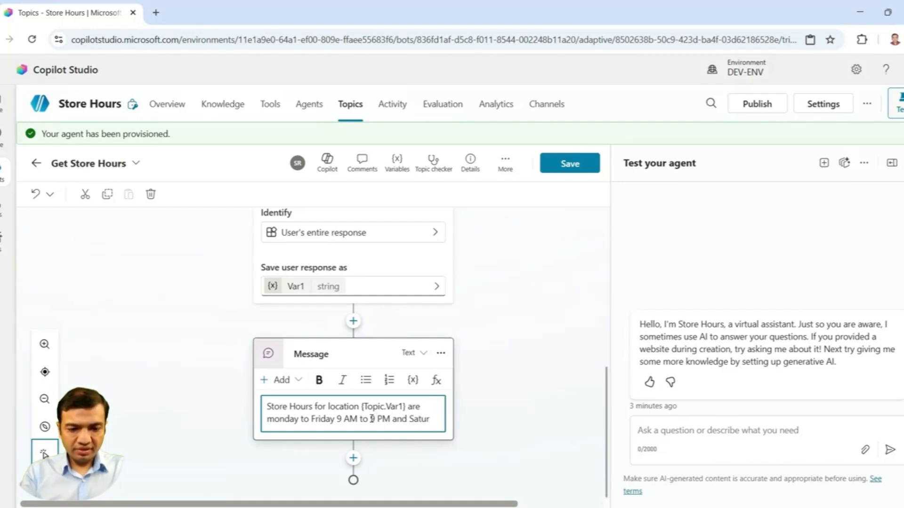
type("day and Sunday 10 AM to 7 PM")
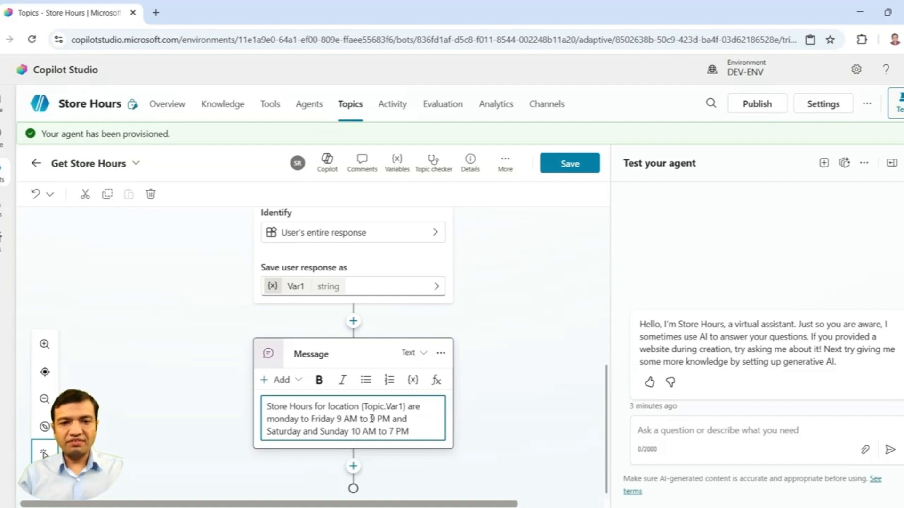
left_click(494, 446)
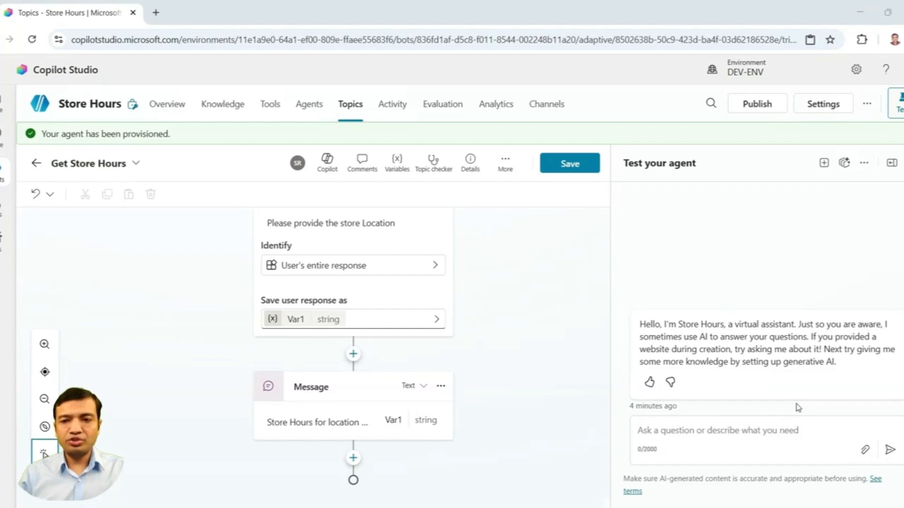
Step: Test the agent by sending "Hi" followed by "Get me store Hours" in the test chat
left_click(753, 444)
type("Hi")
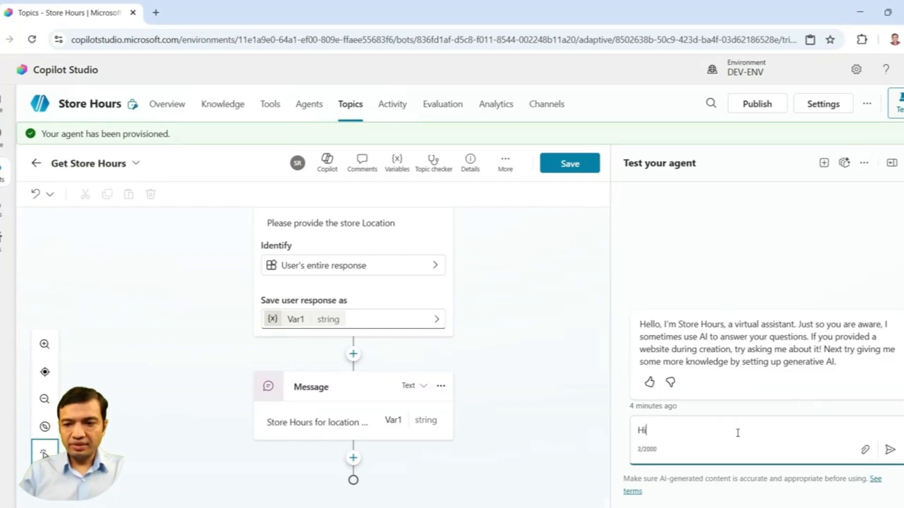
left_click(889, 450)
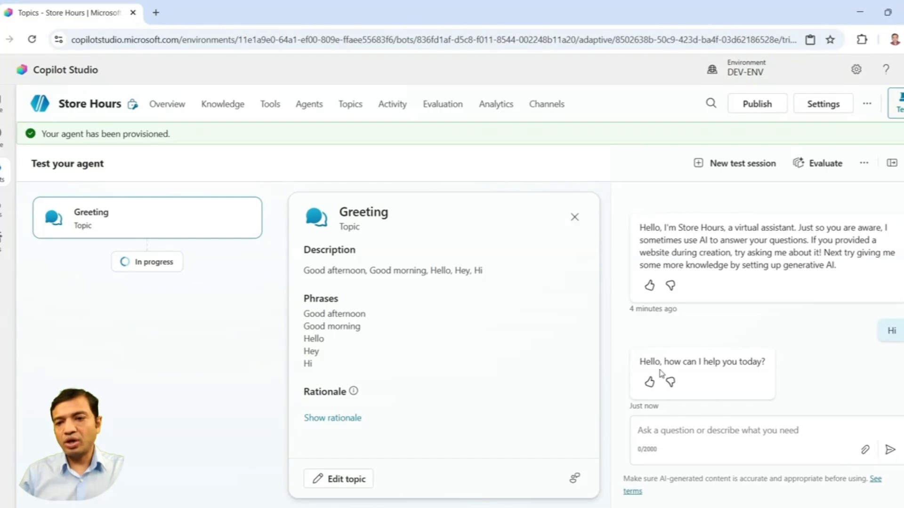
left_click(724, 437)
type("Get ")
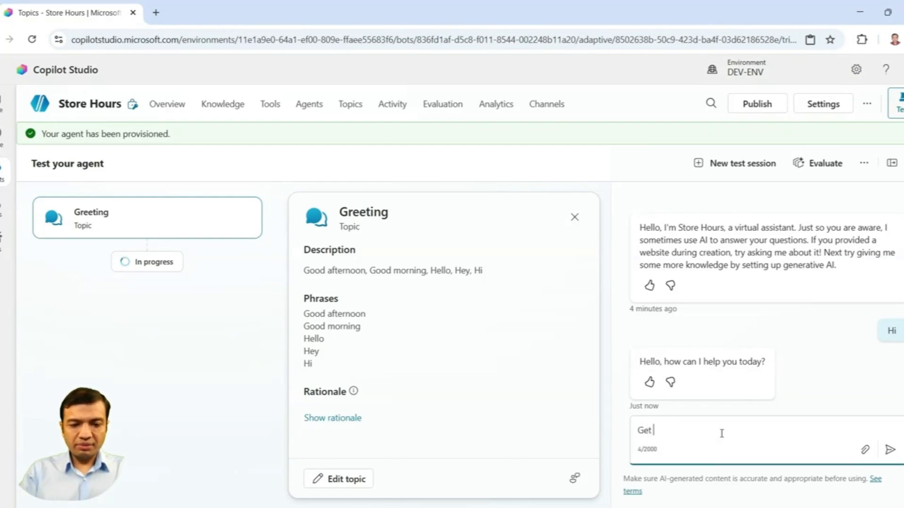
type("me store Hours")
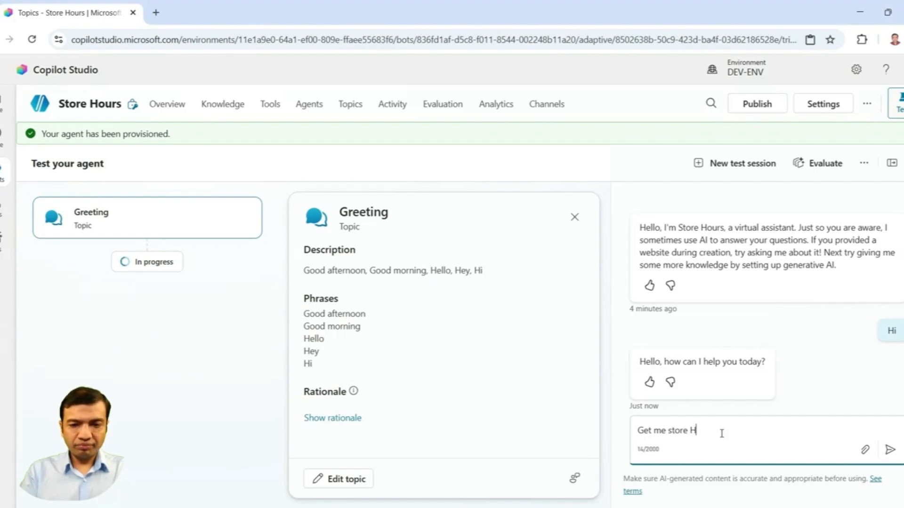
left_click(887, 451)
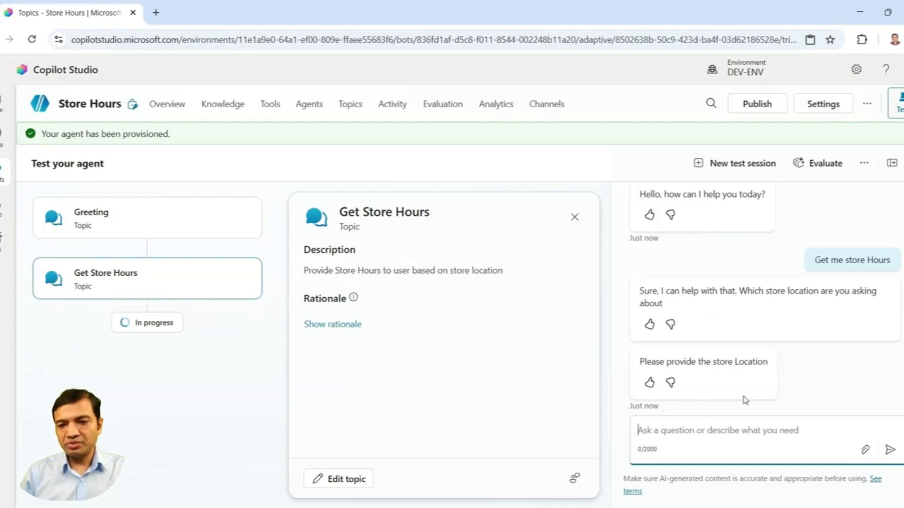
Step: Answer the store location question with "Downtown toronto"
type("Dow")
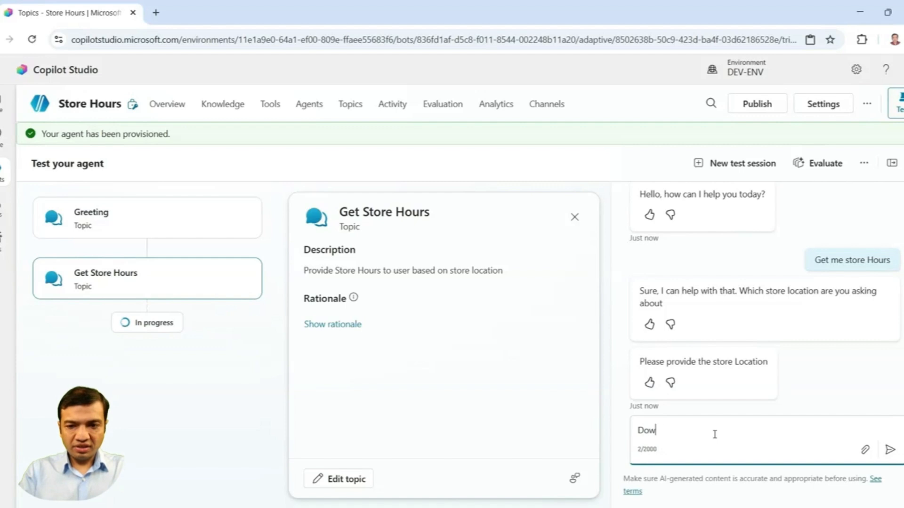
type("ntown toronto")
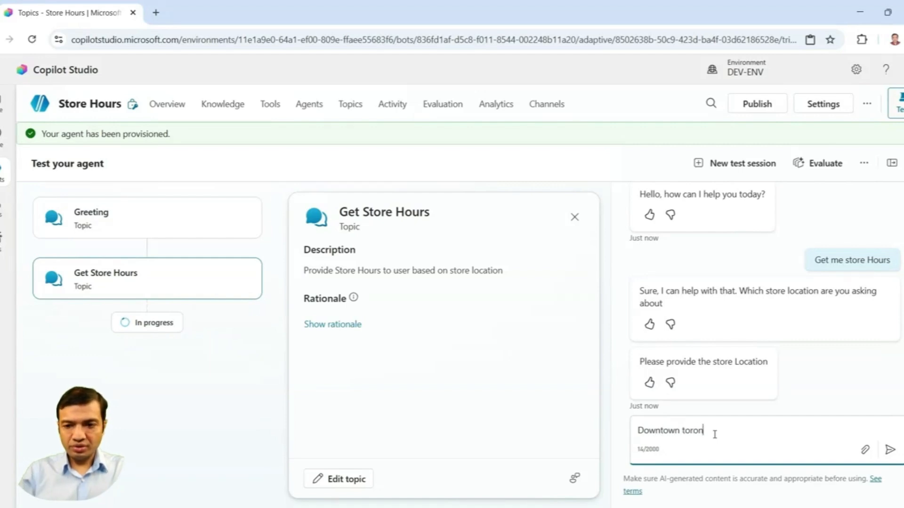
left_click(894, 452)
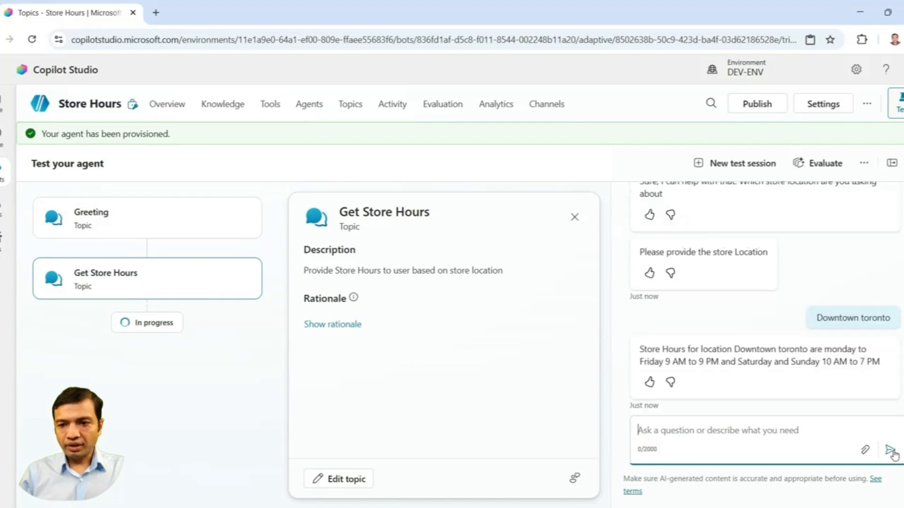